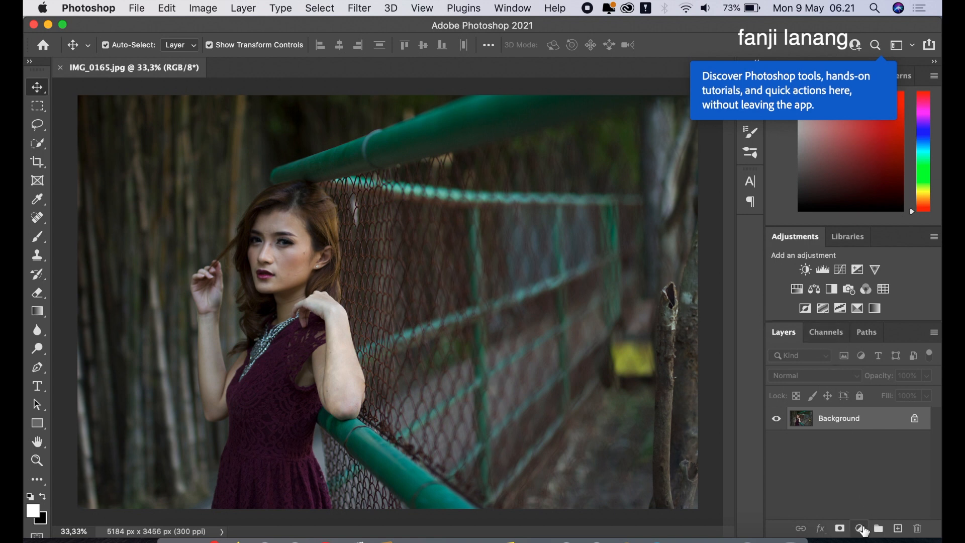
# Add a Channel Mixer adjustment layer with the Black & White Infrared (RGB) preset and set its blend mode to Lighten
pyautogui.click(861, 529)
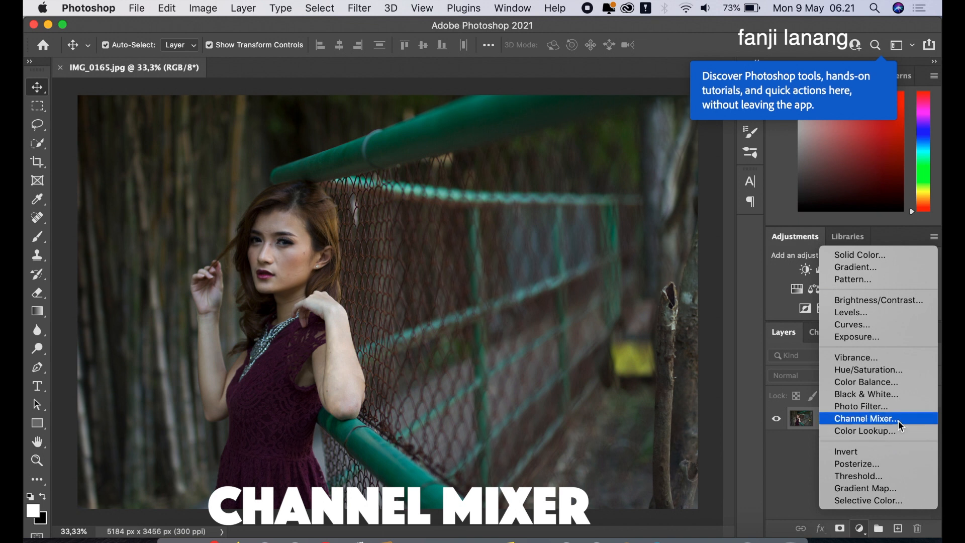
pyautogui.click(874, 419)
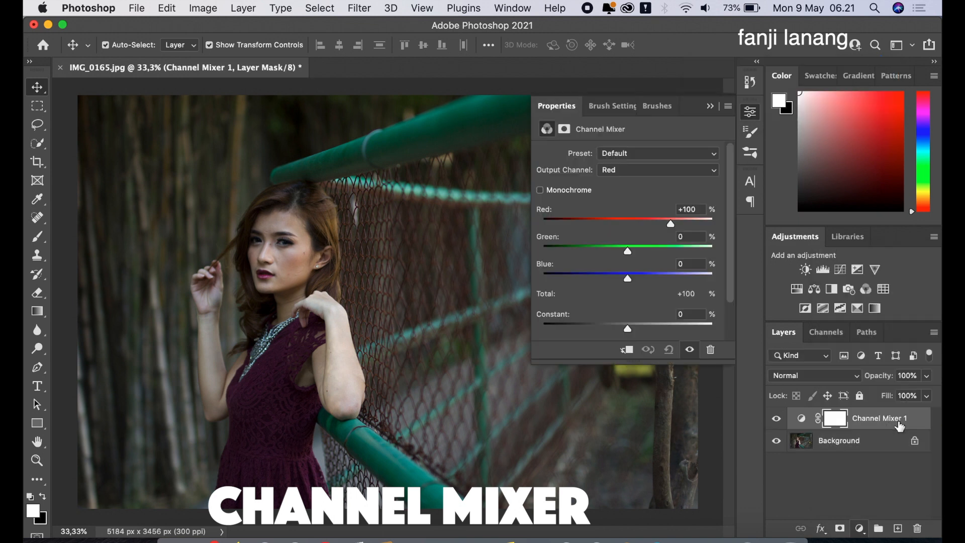
pyautogui.click(663, 156)
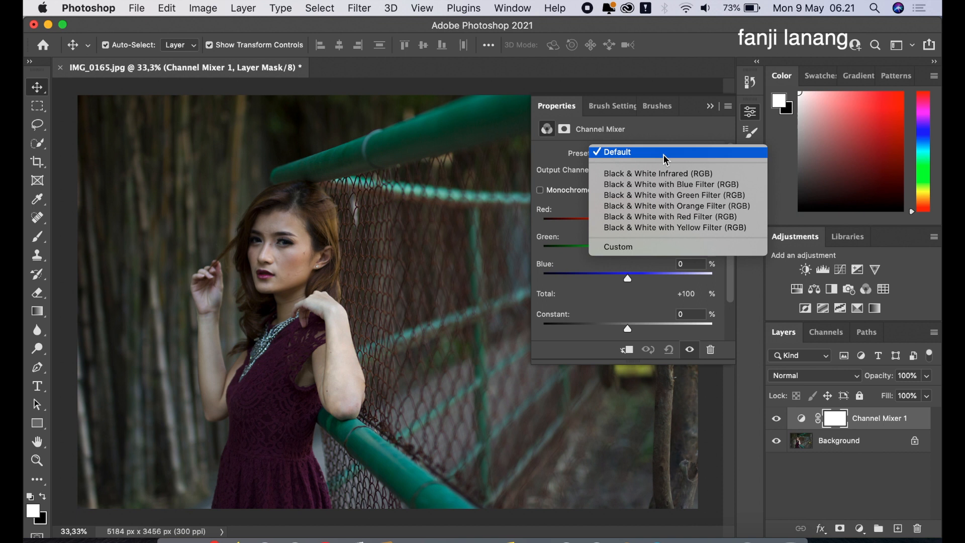
pyautogui.click(673, 175)
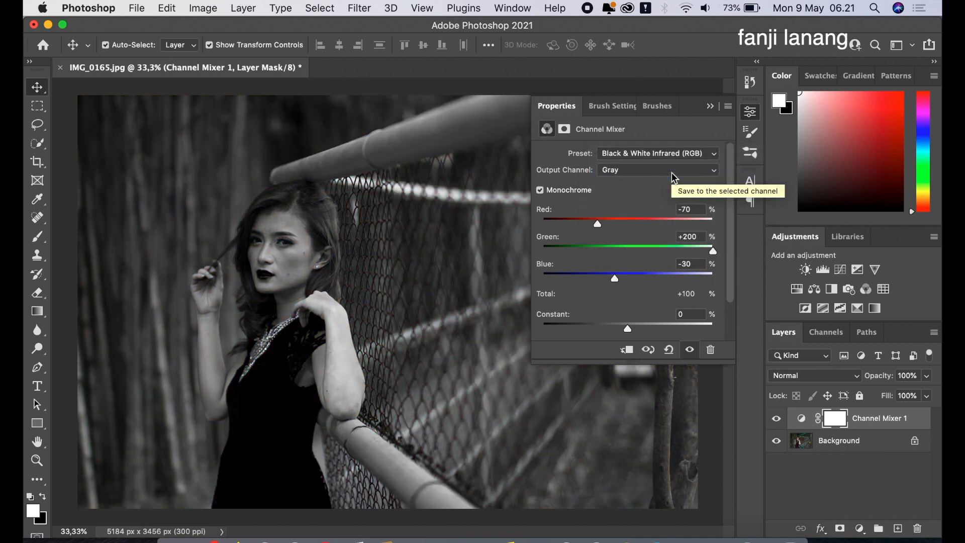
pyautogui.click(787, 377)
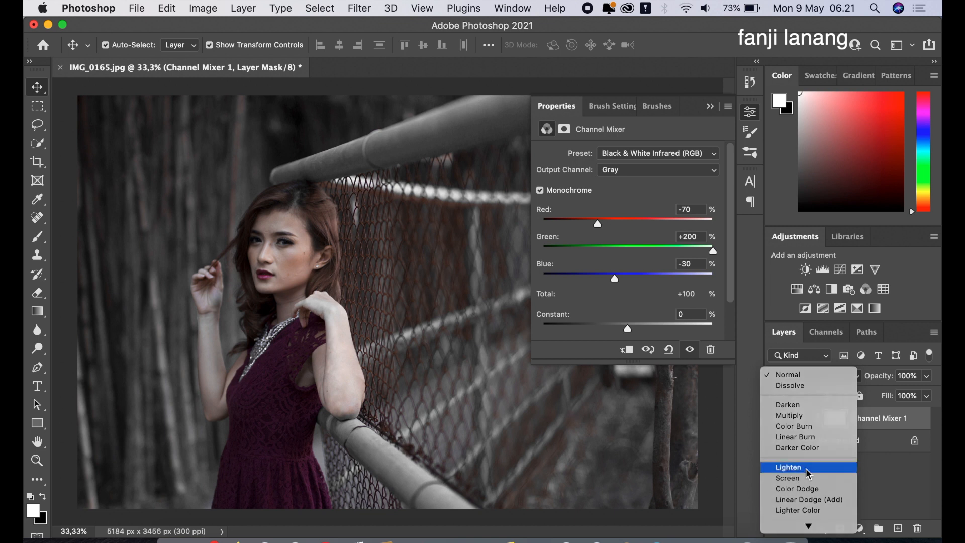
pyautogui.click(808, 473)
# Try the Black & White with Green Filter (RGB) preset on the Channel Mixer and return to Black & White Infrared (RGB)
pyautogui.click(674, 153)
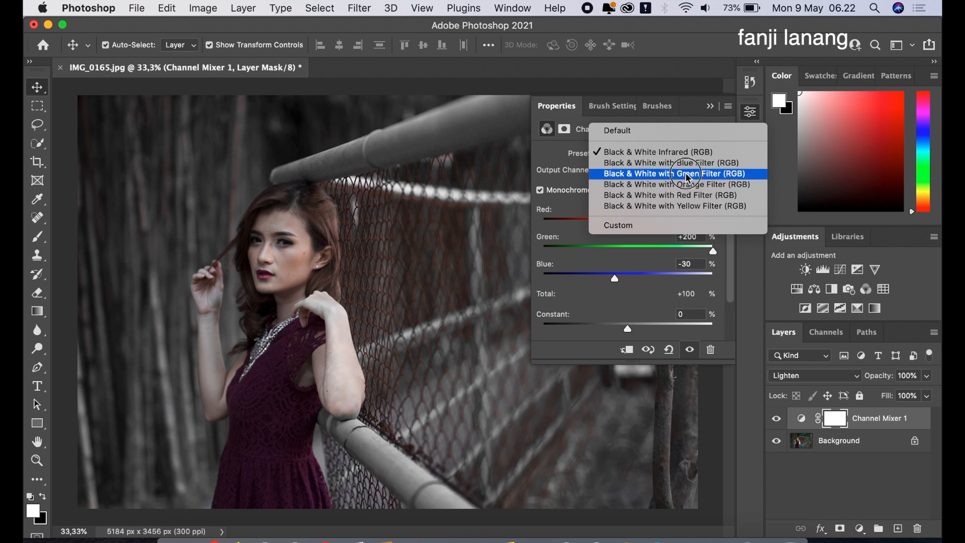
pyautogui.click(687, 174)
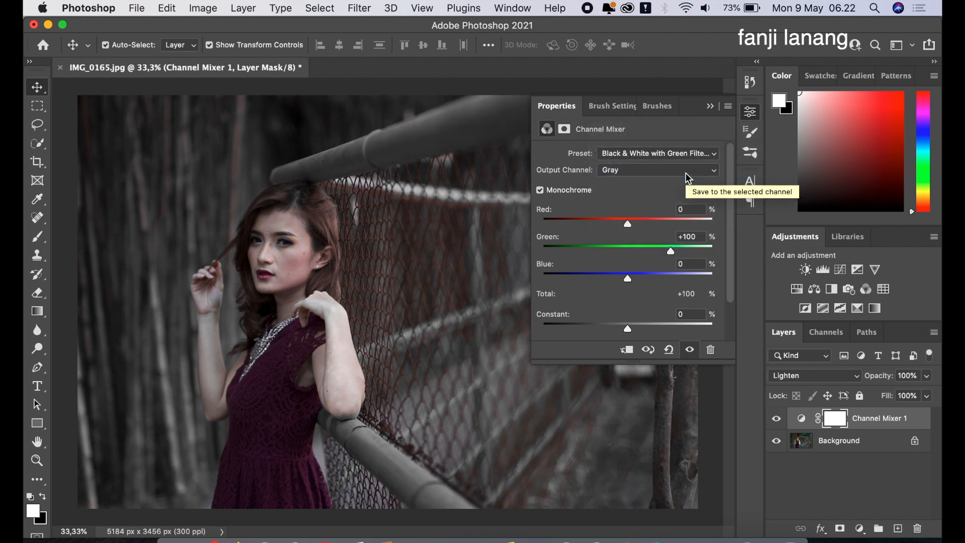
pyautogui.click(676, 154)
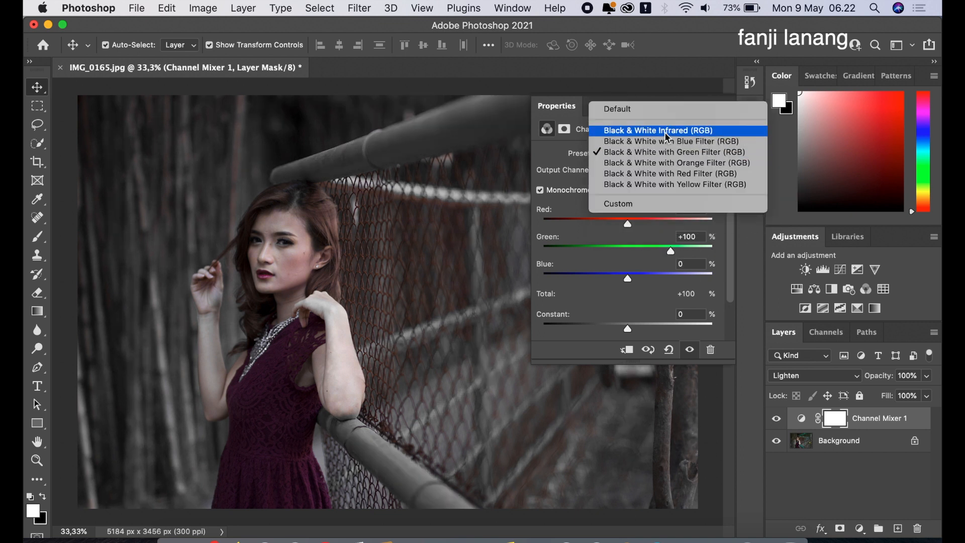
pyautogui.click(664, 132)
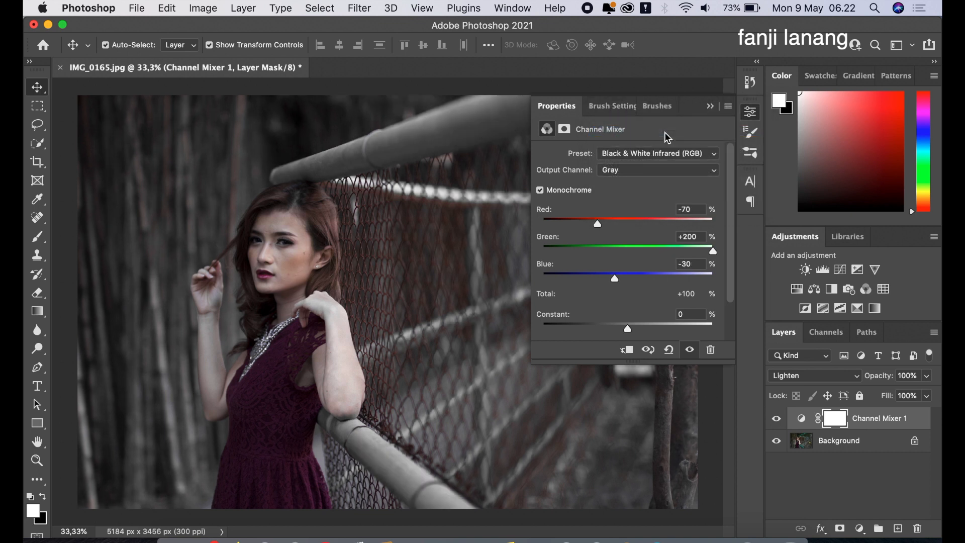
# Apply the Black & White with Green Filter (RGB) preset to the Channel Mixer and compare the photo with the layer hidden and shown
pyautogui.click(672, 154)
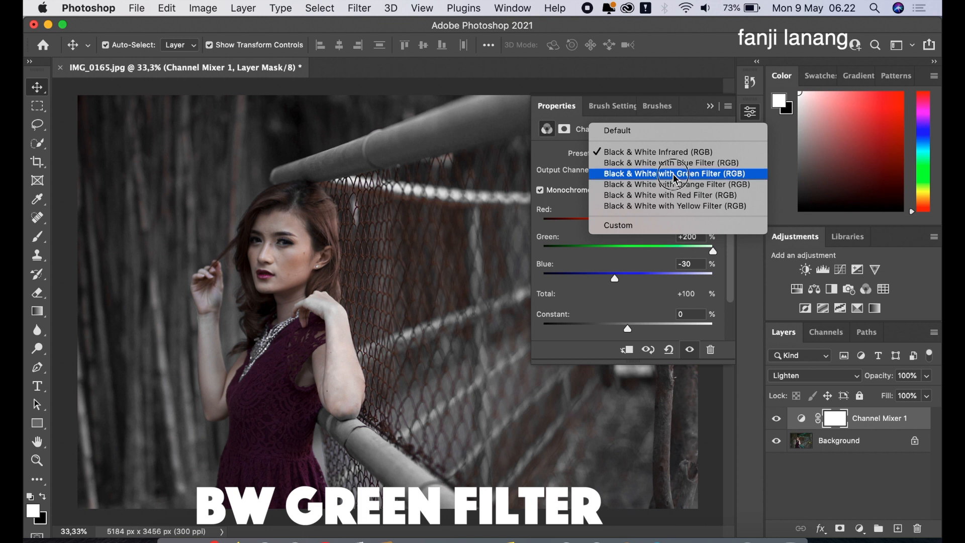
pyautogui.click(673, 174)
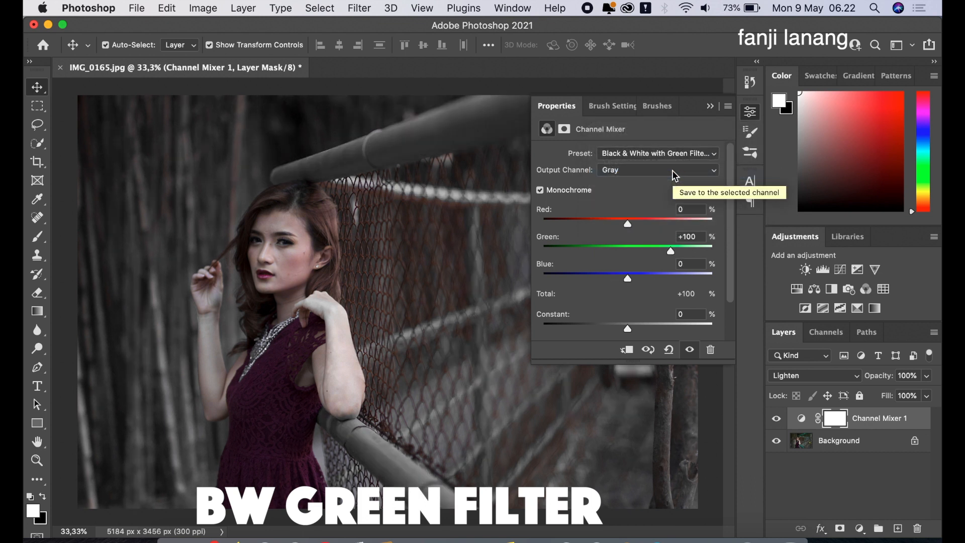
pyautogui.click(710, 107)
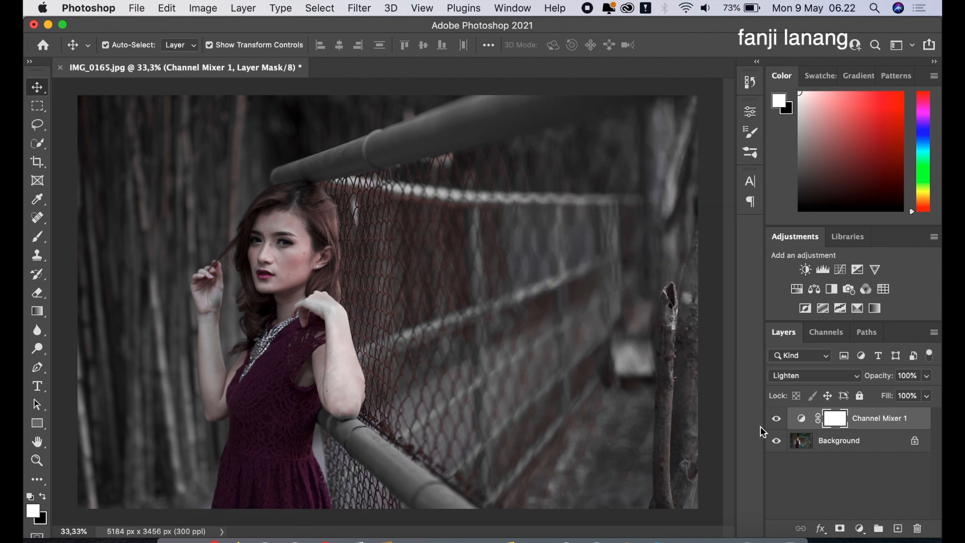
pyautogui.click(775, 418)
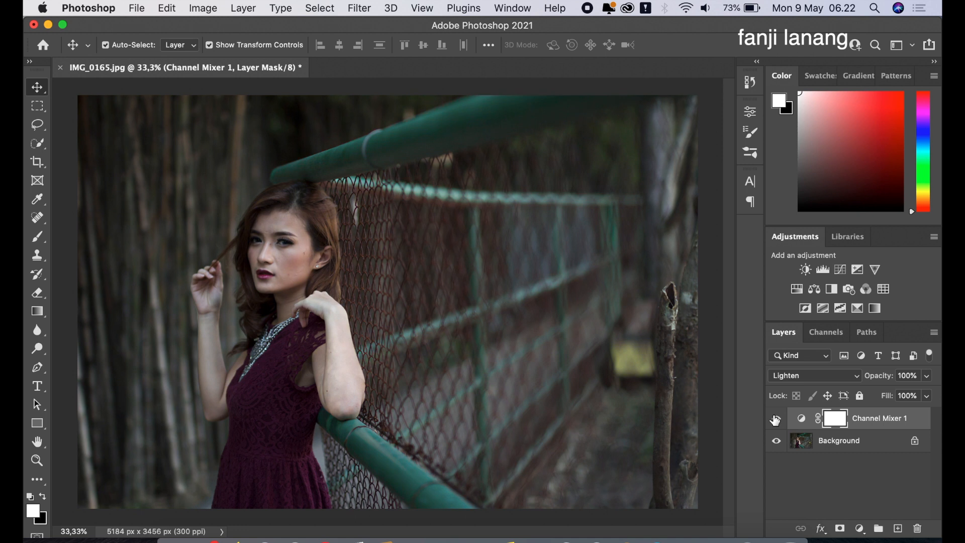
pyautogui.click(774, 419)
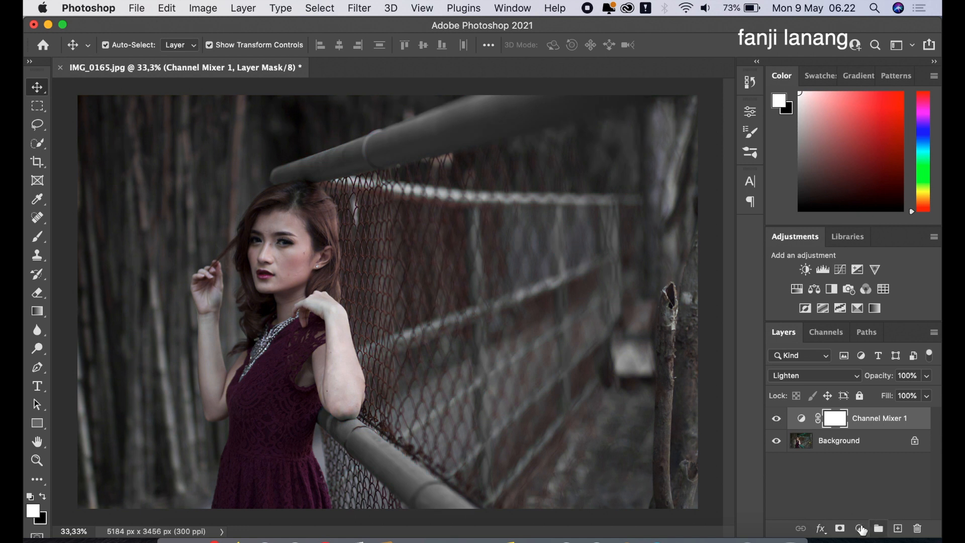
# Add a Gradient Fill layer, reverse it, set its style to Radial and centre it on the woman's face
pyautogui.click(859, 529)
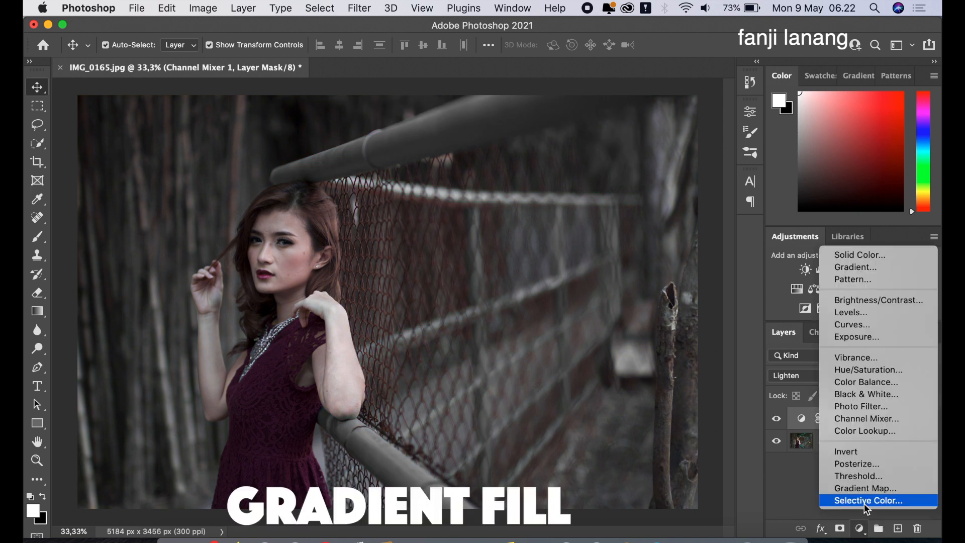
pyautogui.click(852, 267)
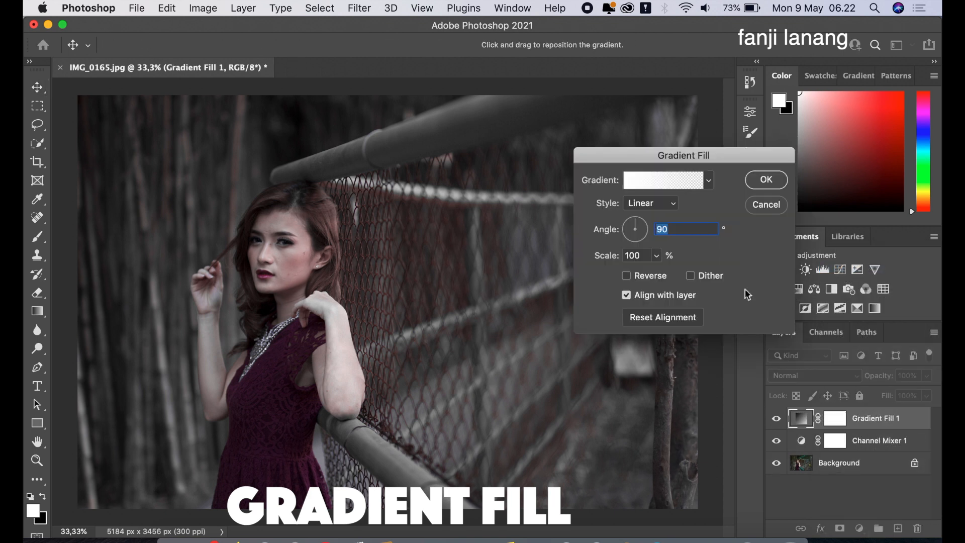
pyautogui.click(634, 276)
pyautogui.click(662, 206)
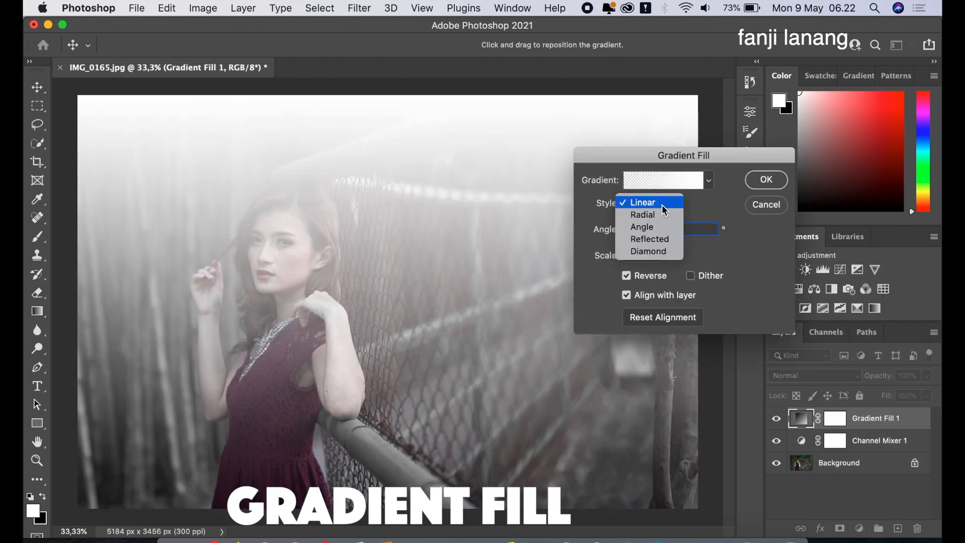
pyautogui.click(666, 213)
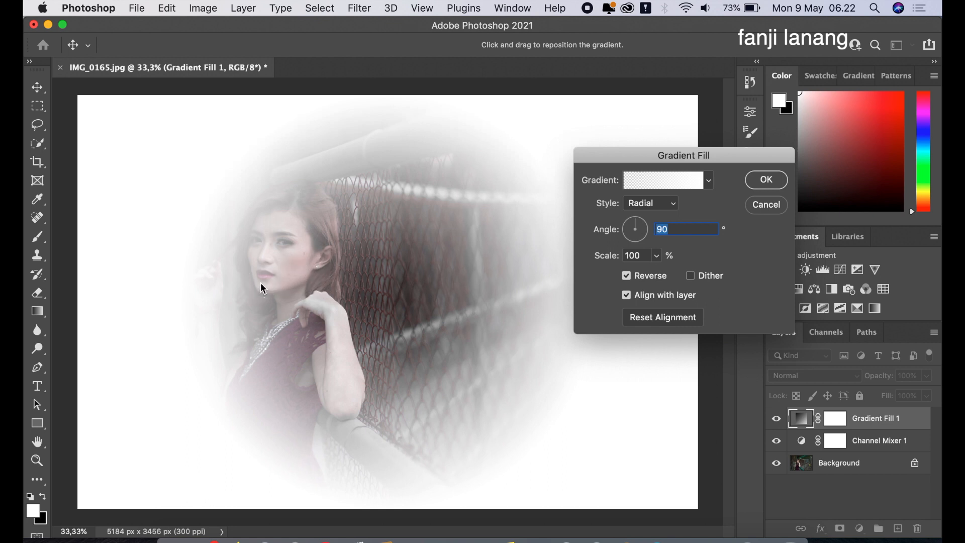
pyautogui.moveTo(312, 282); pyautogui.dragTo(280, 258)
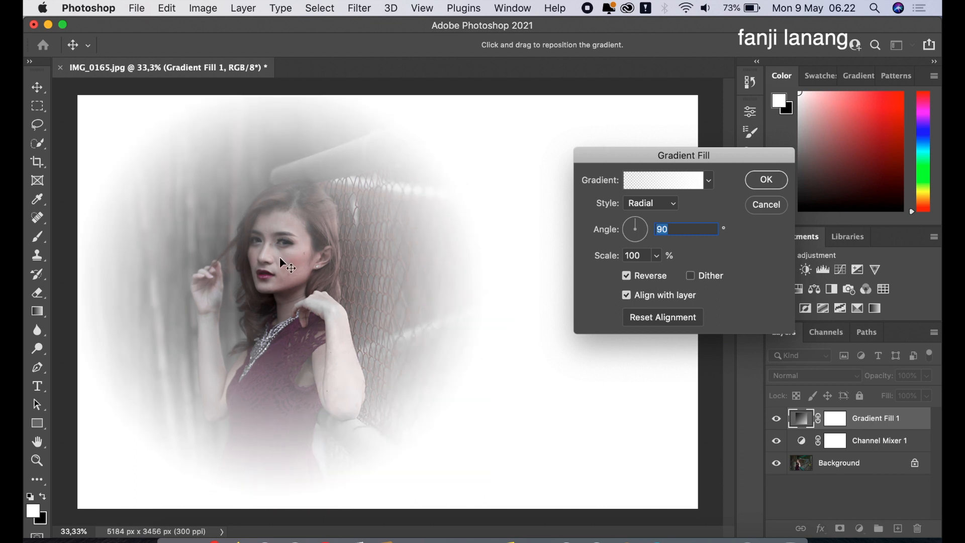
# Change the gradient fill to the Neutral Density preset with an angle of 47,6° and a scale of 177%, and apply it
pyautogui.click(643, 180)
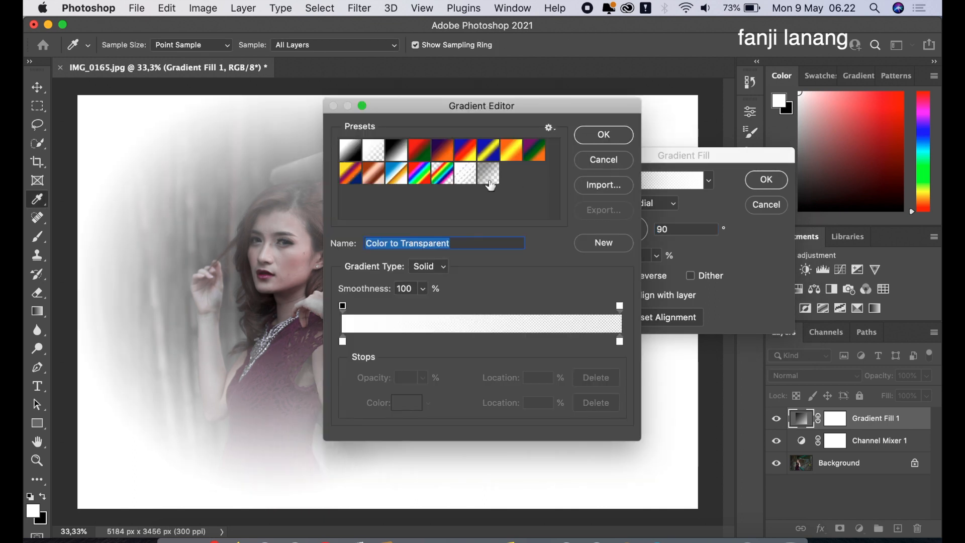
pyautogui.click(486, 177)
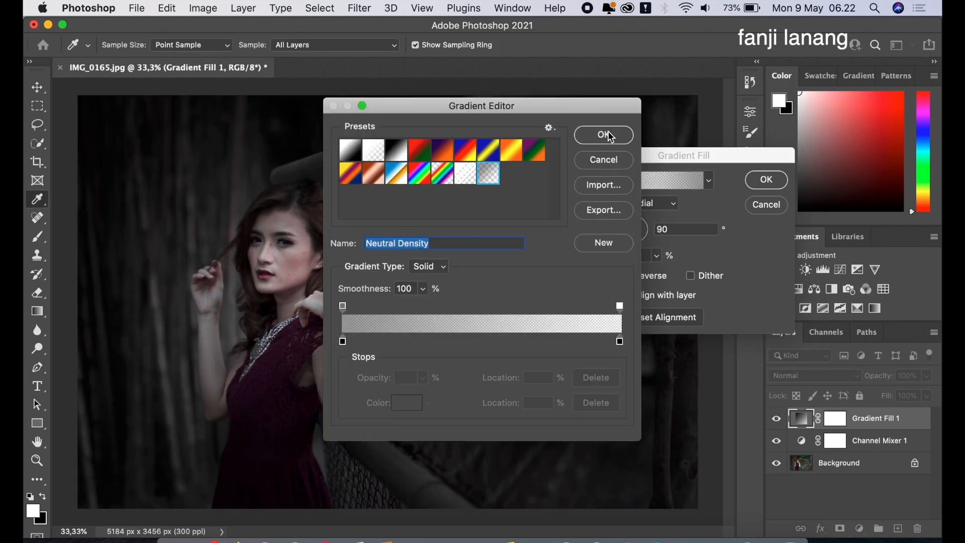
pyautogui.click(604, 134)
pyautogui.click(645, 219)
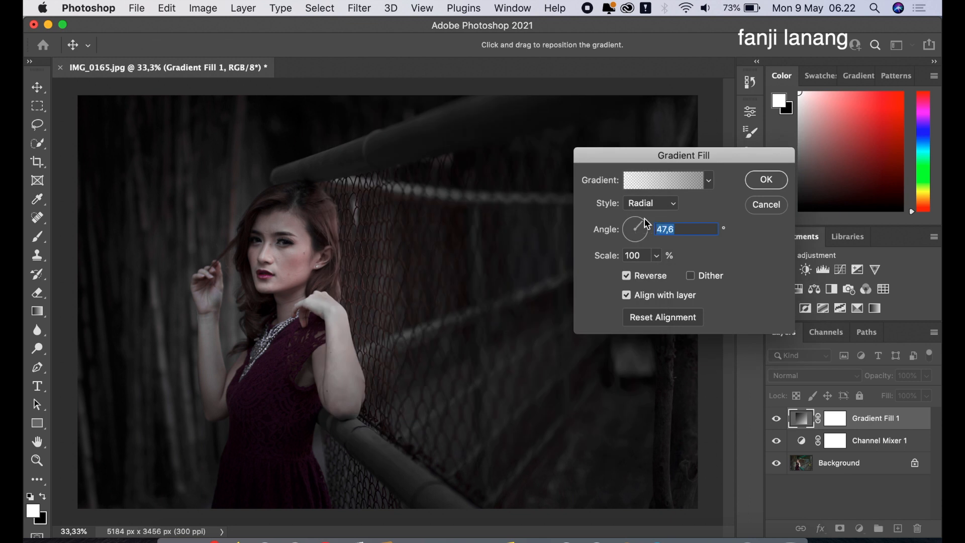
pyautogui.click(656, 257)
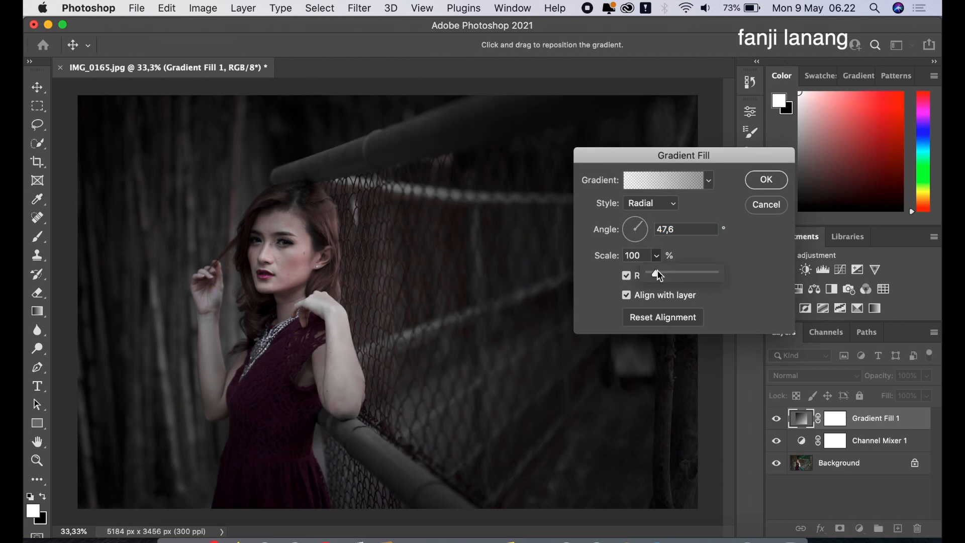
pyautogui.moveTo(661, 279); pyautogui.dragTo(664, 280)
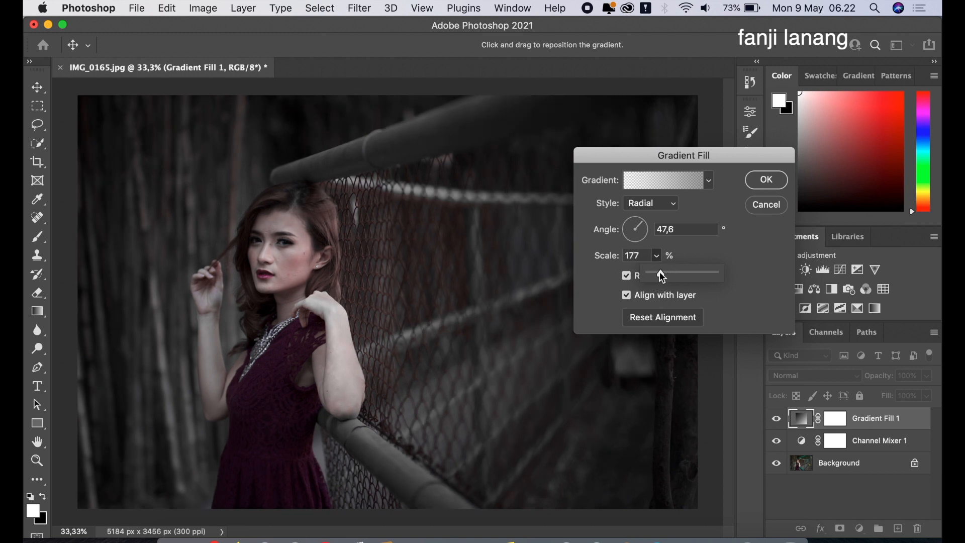
pyautogui.click(754, 184)
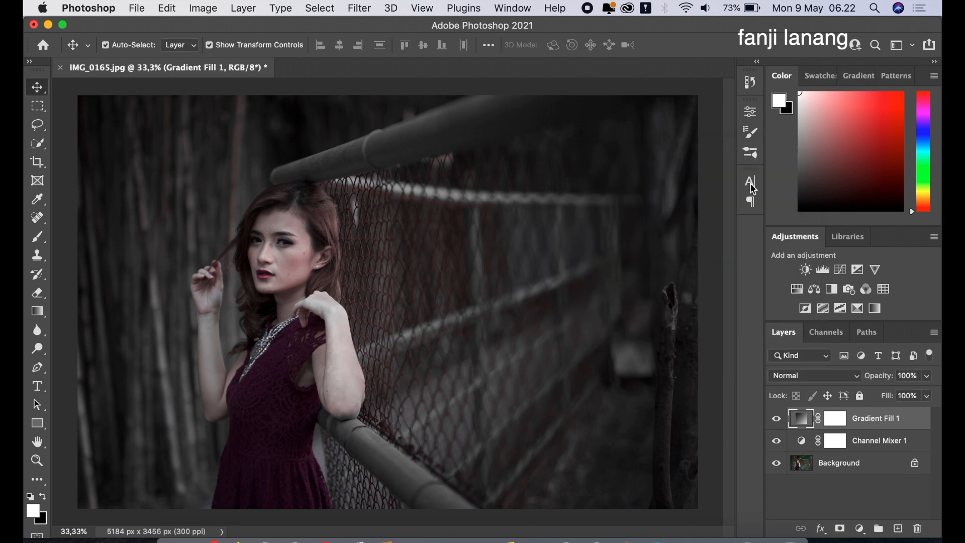
# Add a Selective Color adjustment layer and, for the Reds, set Cyan to -100%, reduce Magenta and increase Yellow
pyautogui.click(860, 528)
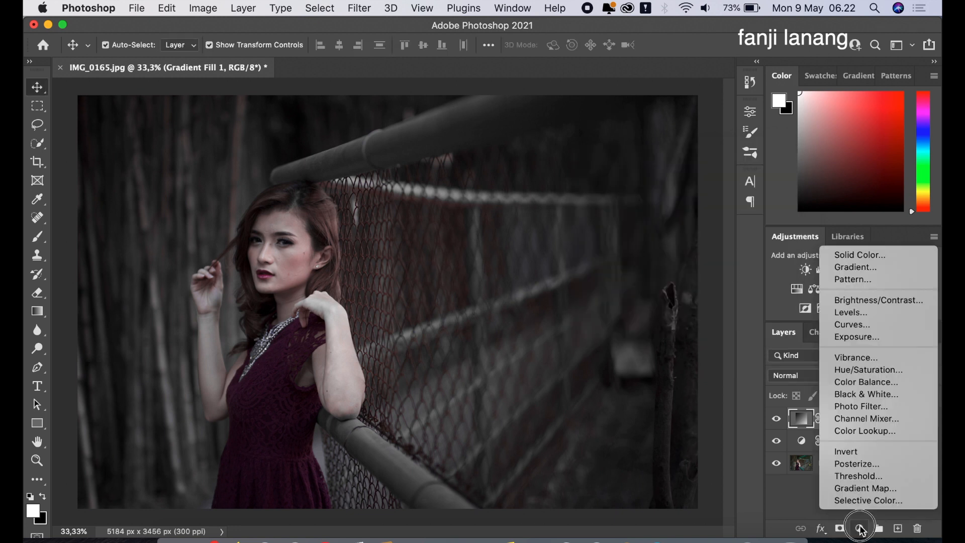
pyautogui.click(869, 500)
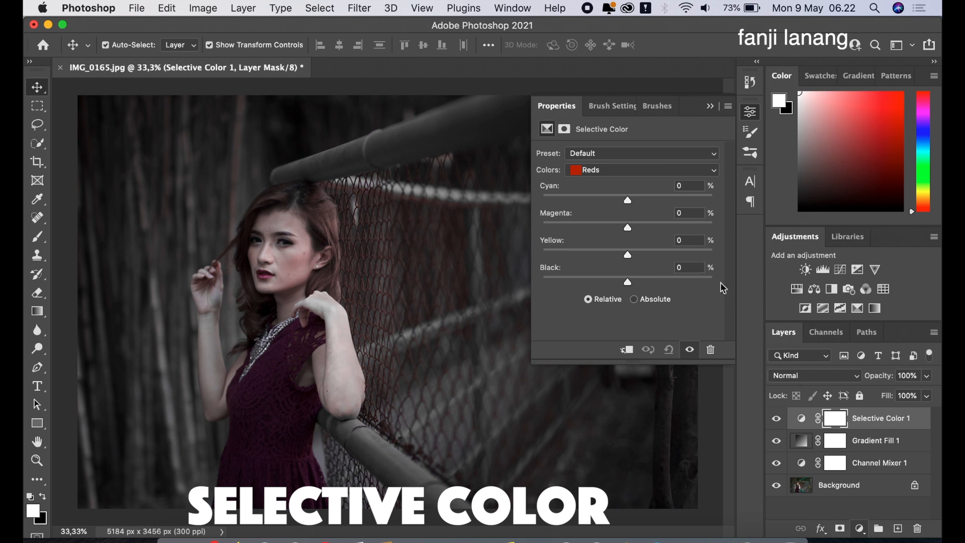
pyautogui.moveTo(626, 200); pyautogui.dragTo(540, 200)
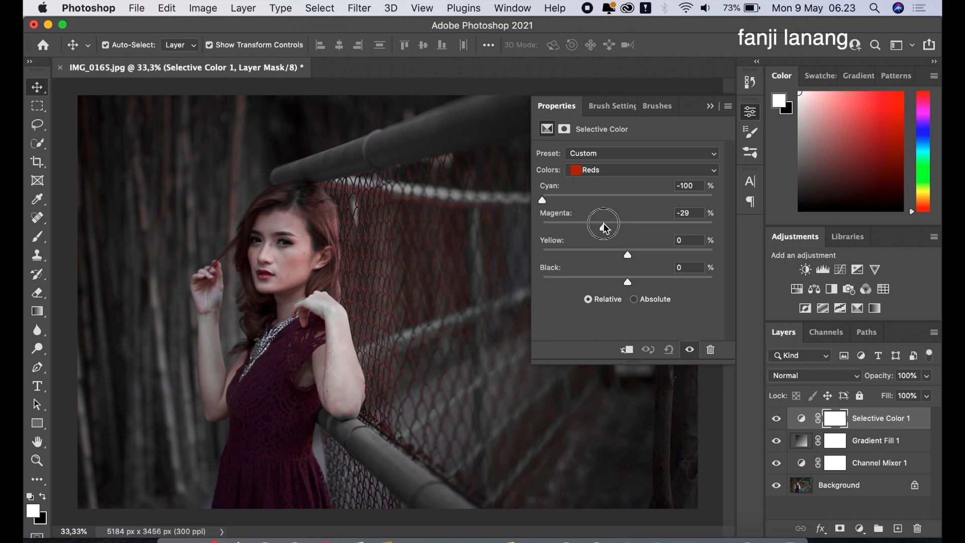
pyautogui.moveTo(606, 231); pyautogui.dragTo(611, 241)
pyautogui.moveTo(647, 253); pyautogui.dragTo(649, 255)
# For the Selective Color Neutrals, set Cyan, Magenta and Yellow to -5% and Black to +5%, and compare the layer's effect
pyautogui.click(634, 166)
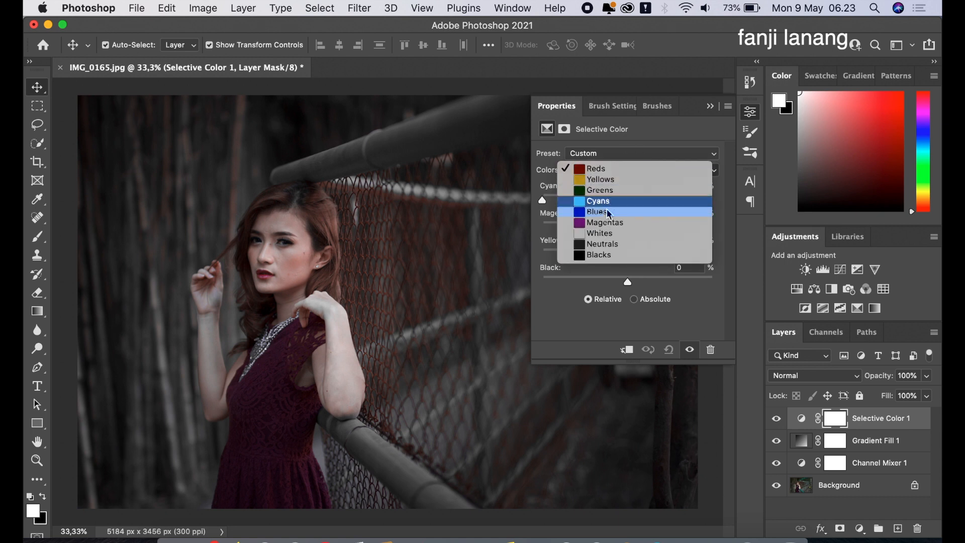
pyautogui.click(604, 241)
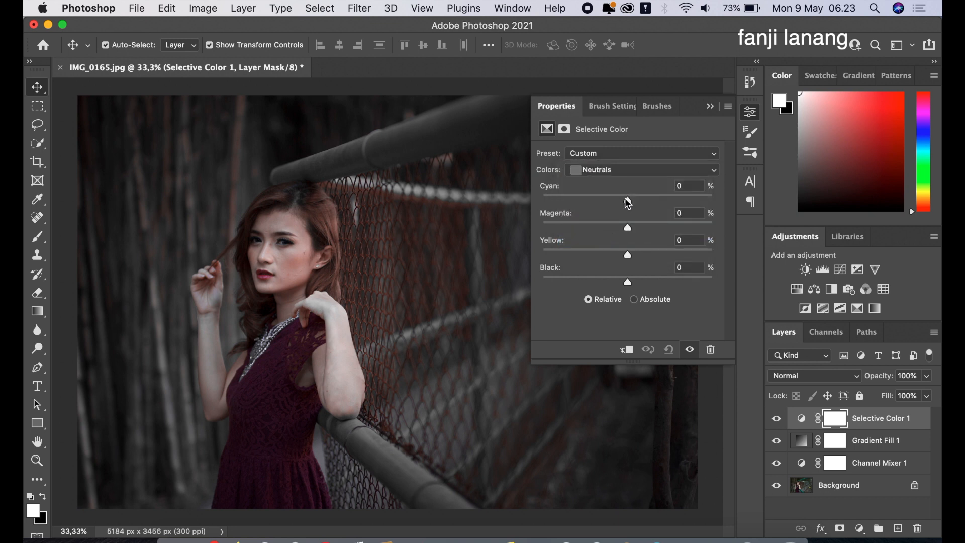
pyautogui.moveTo(628, 202); pyautogui.dragTo(621, 252)
pyautogui.moveTo(628, 280); pyautogui.dragTo(634, 280)
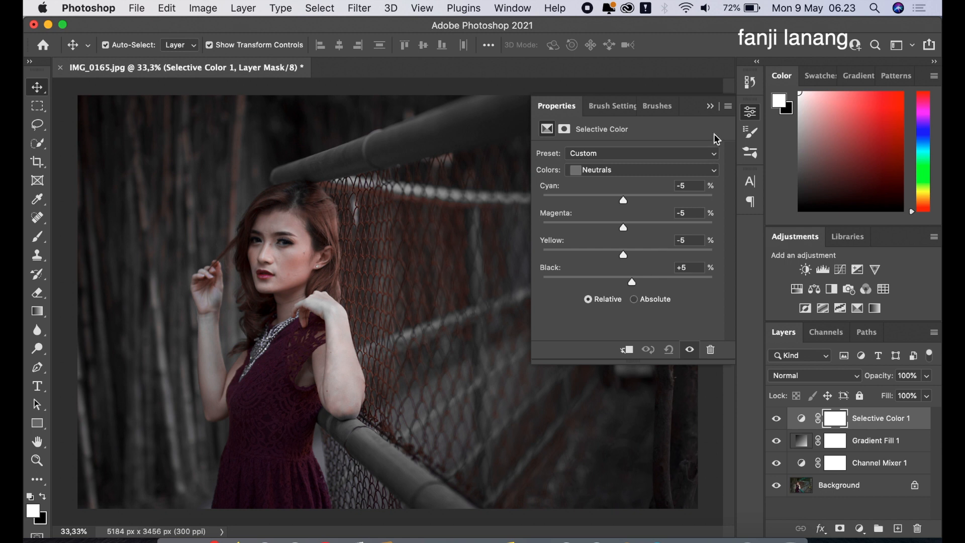
pyautogui.click(710, 107)
pyautogui.click(779, 421)
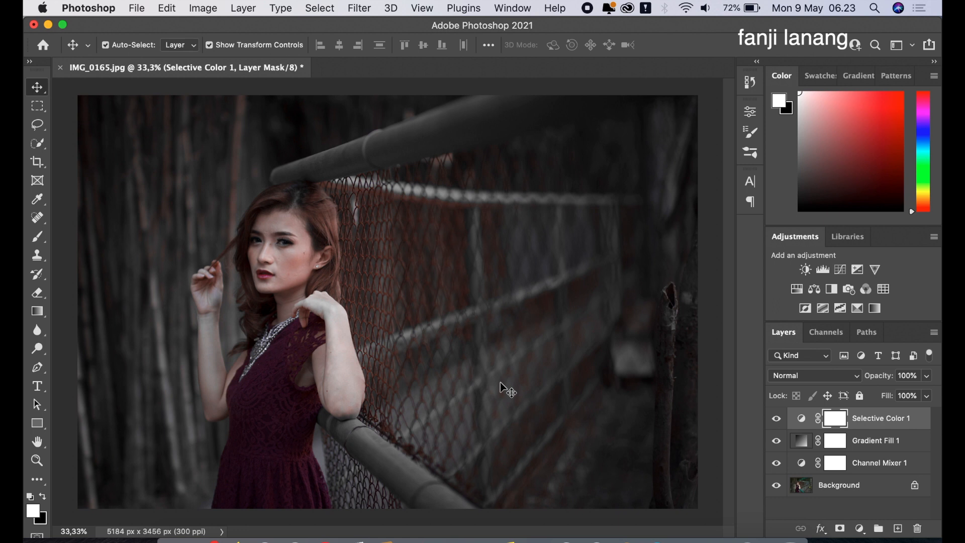
# Add a Curves adjustment layer and, in the Blue channel, lower the highlight end, anchor the midpoint and slightly raise the shadow end
pyautogui.click(858, 527)
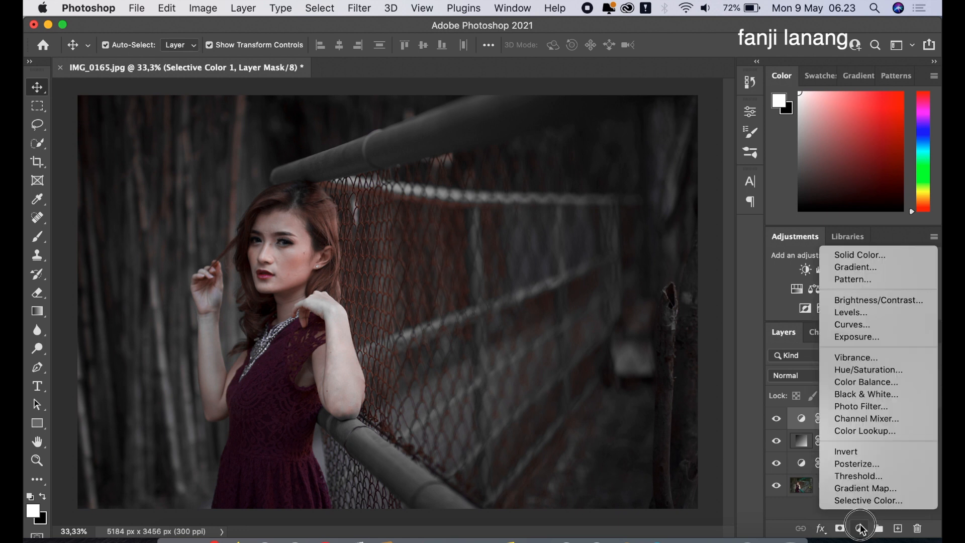
pyautogui.click(852, 324)
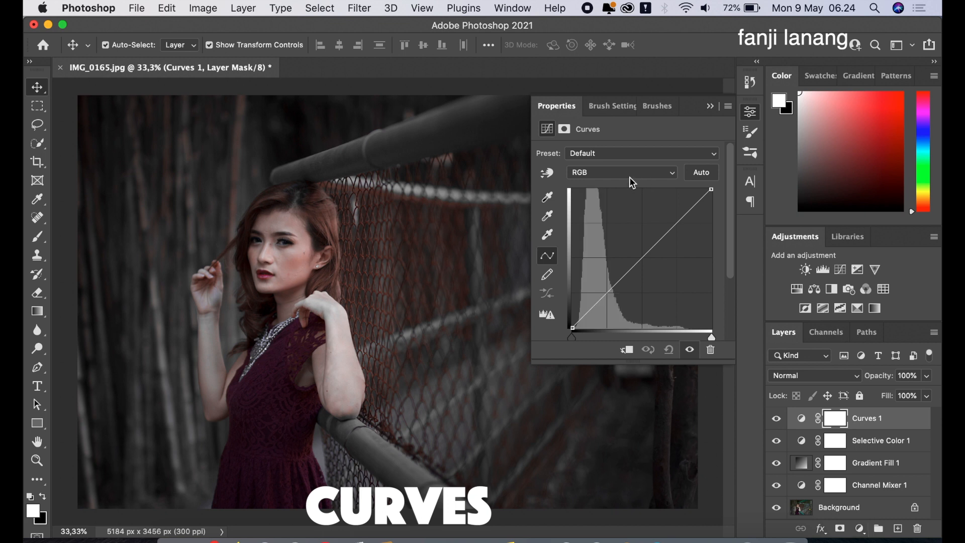
pyautogui.click(631, 175)
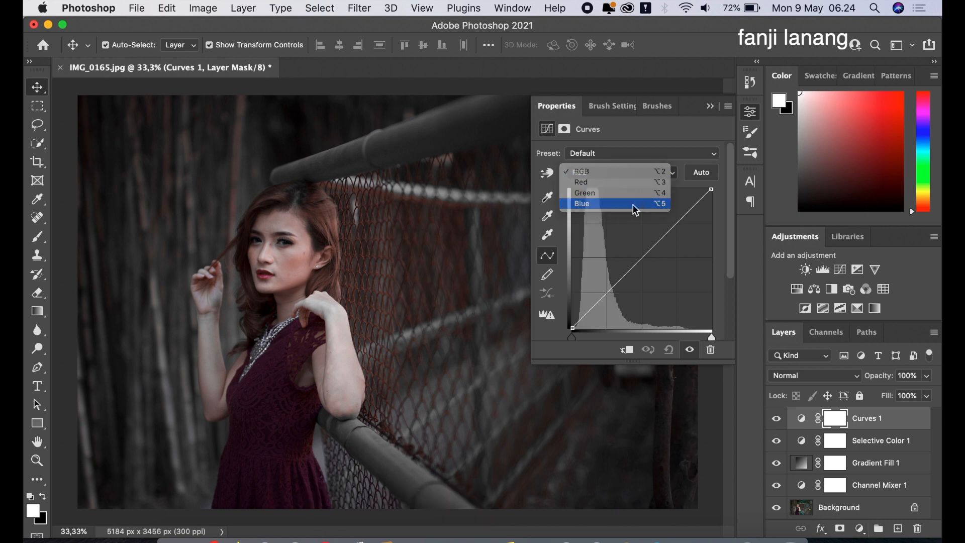
pyautogui.click(611, 204)
pyautogui.moveTo(712, 191); pyautogui.dragTo(718, 201)
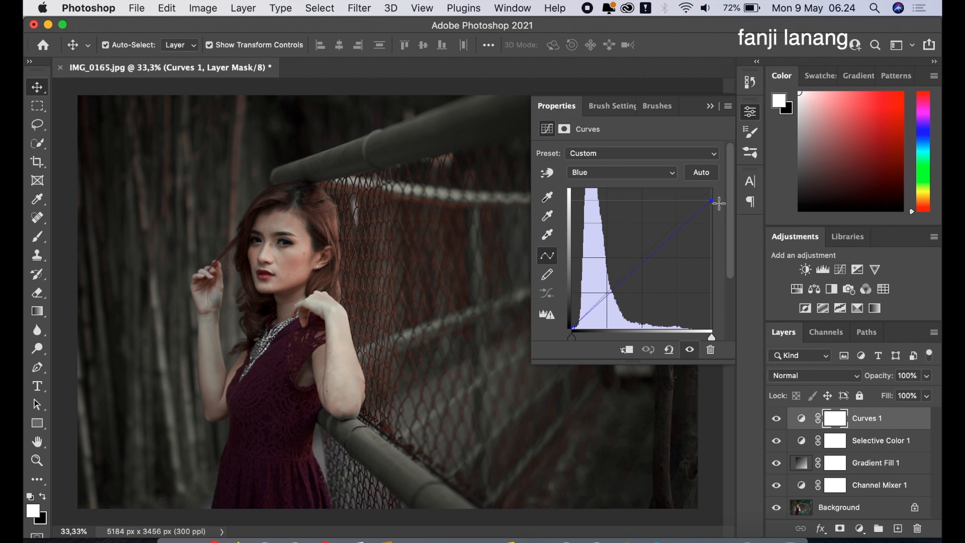
pyautogui.click(642, 261)
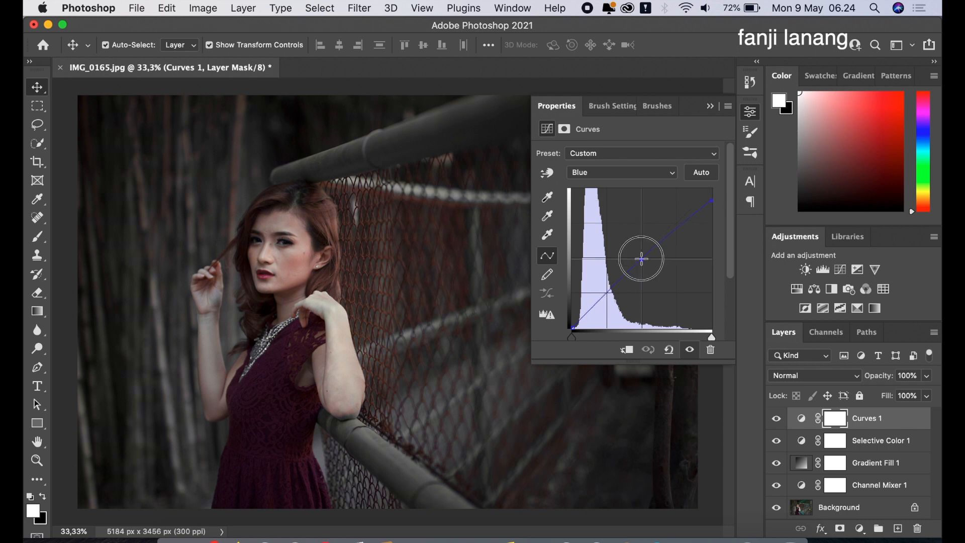
pyautogui.moveTo(572, 327); pyautogui.dragTo(565, 319)
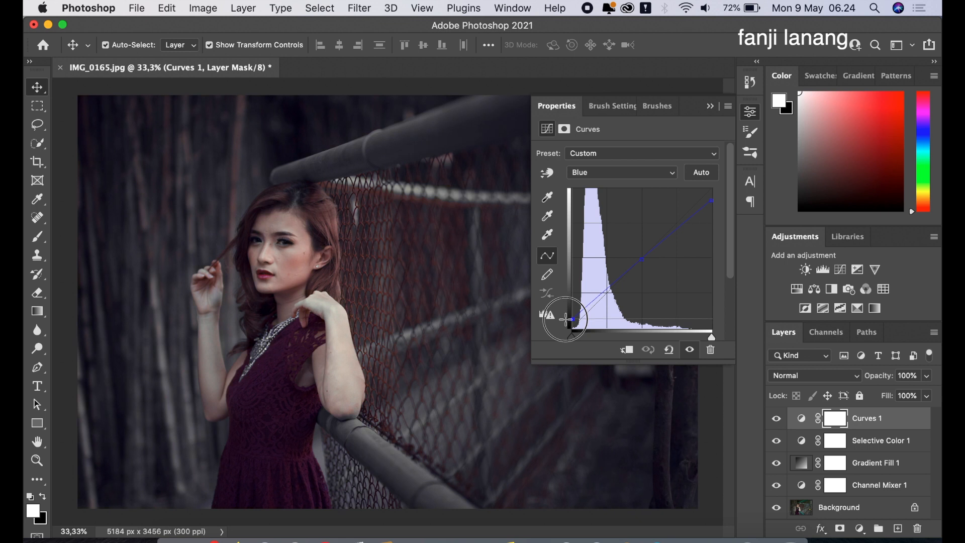
pyautogui.click(710, 106)
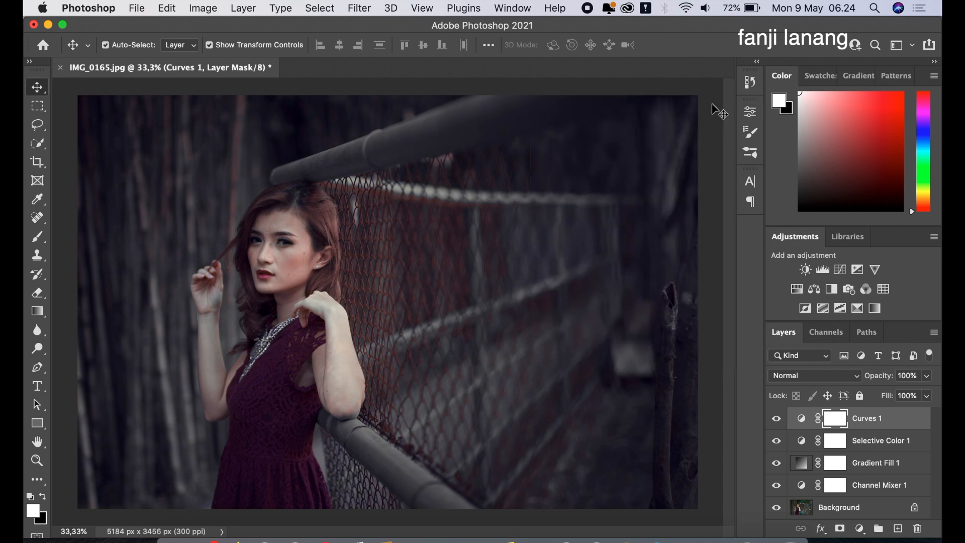
pyautogui.click(776, 418)
pyautogui.click(776, 419)
# Group all four adjustment layers above the Background and compare the photo with and without the group
pyautogui.keyDown('shift'); pyautogui.click(876, 486); pyautogui.keyUp('shift')
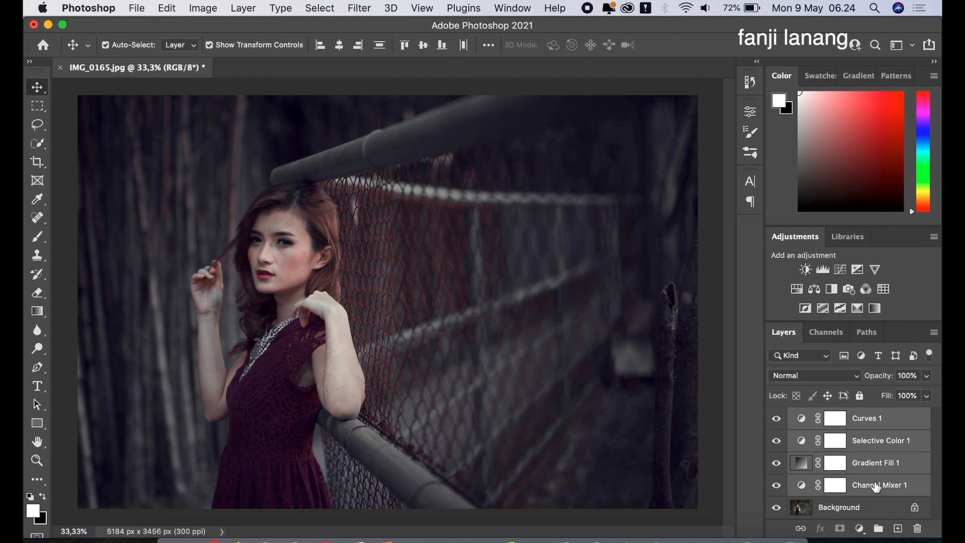
pyautogui.press('super+g')
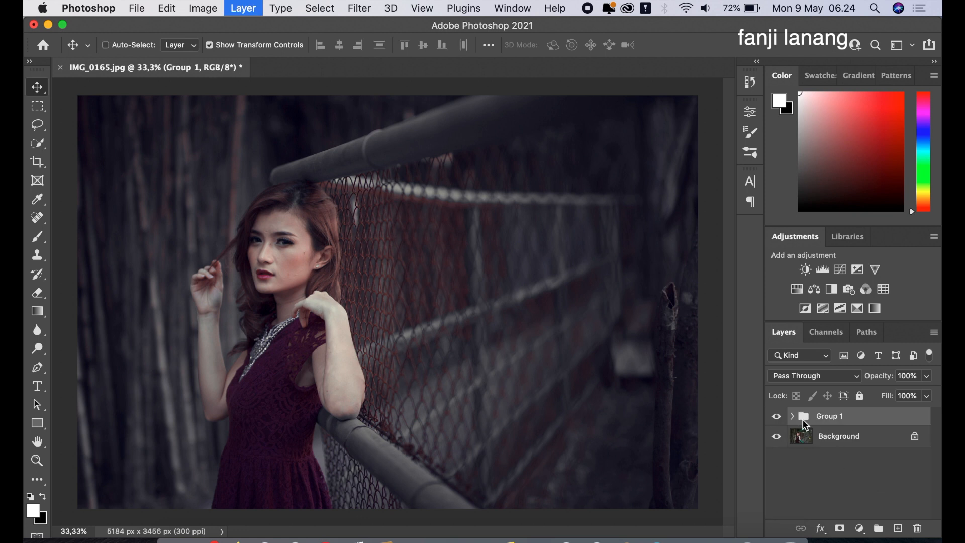
pyautogui.click(779, 417)
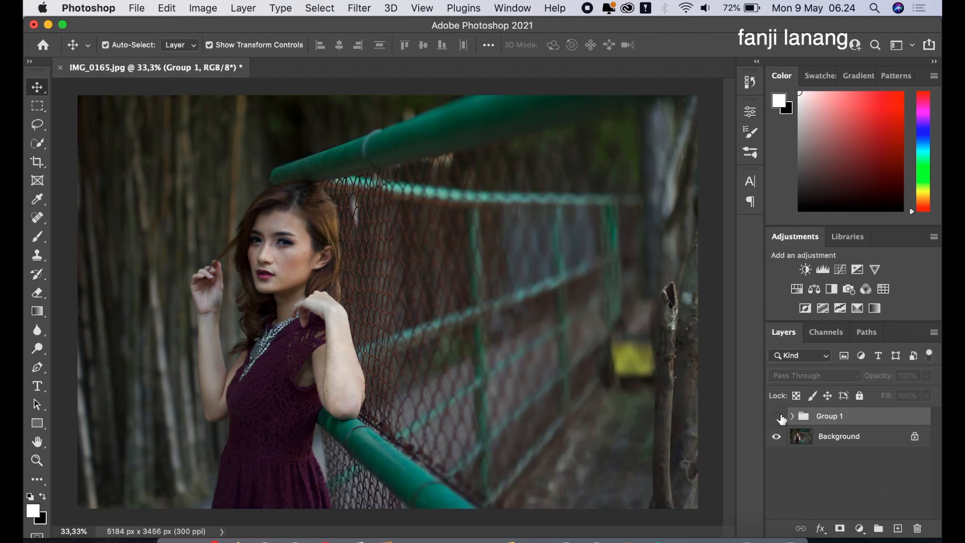
pyautogui.click(779, 417)
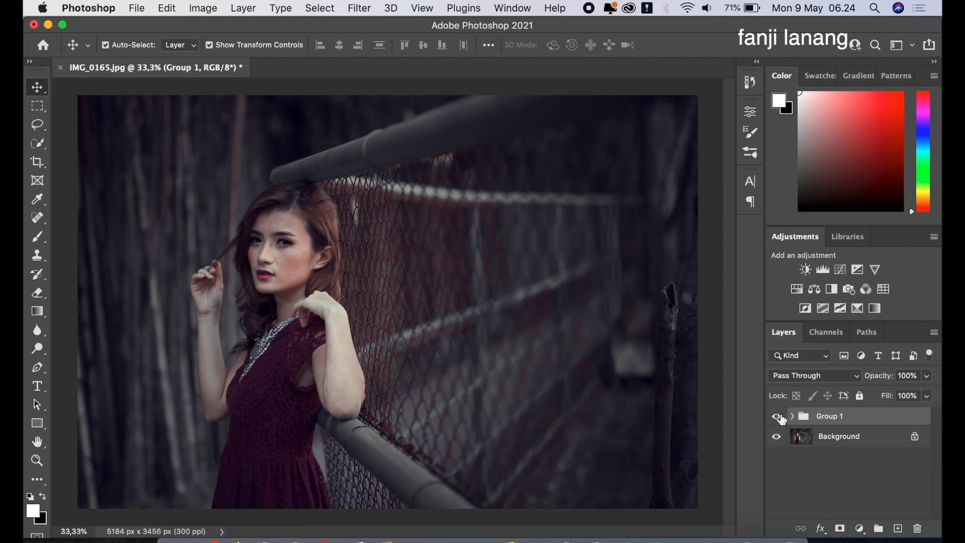
# Add a new layer and stamp a white signature in the photo's lower-right corner with the 400 px signature brush
pyautogui.click(898, 529)
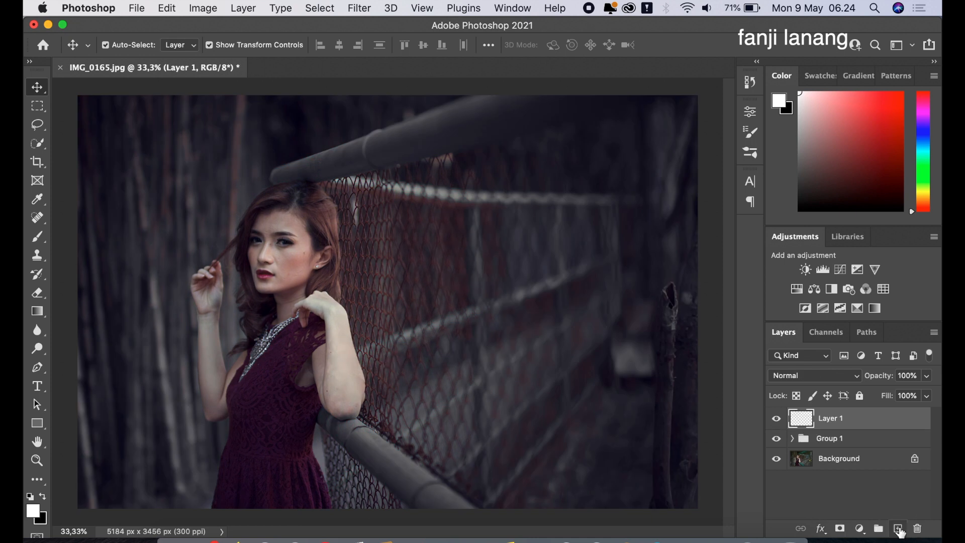
pyautogui.click(40, 237)
pyautogui.click(125, 46)
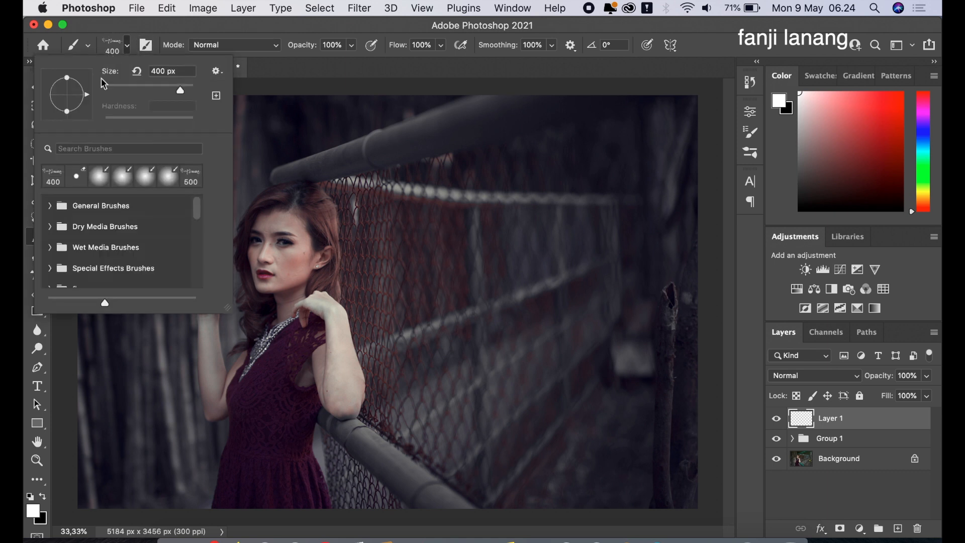
pyautogui.click(53, 175)
pyautogui.click(744, 29)
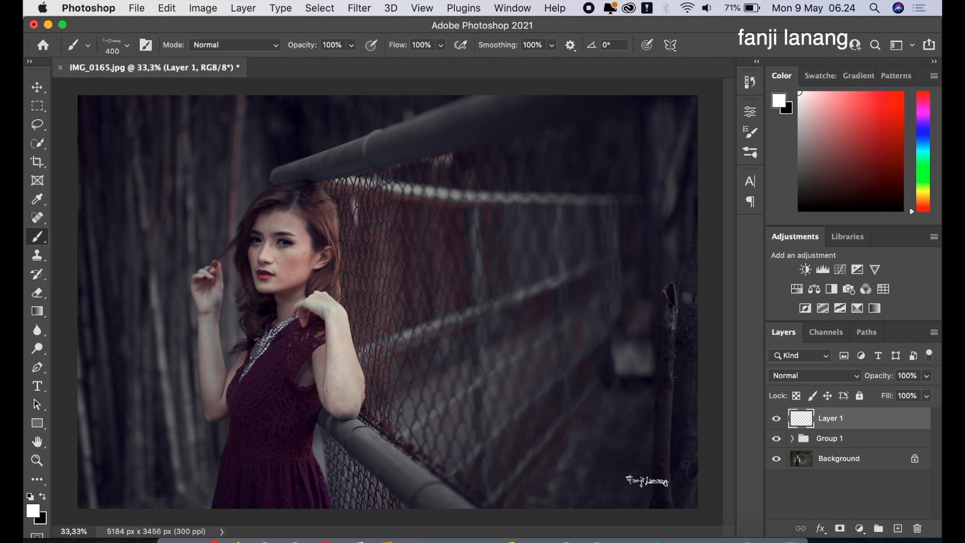
pyautogui.click(654, 488)
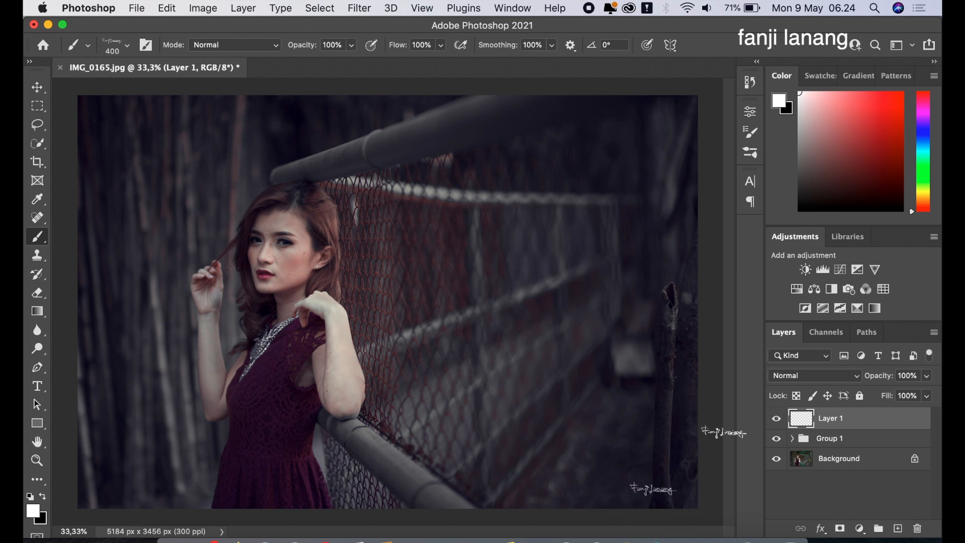